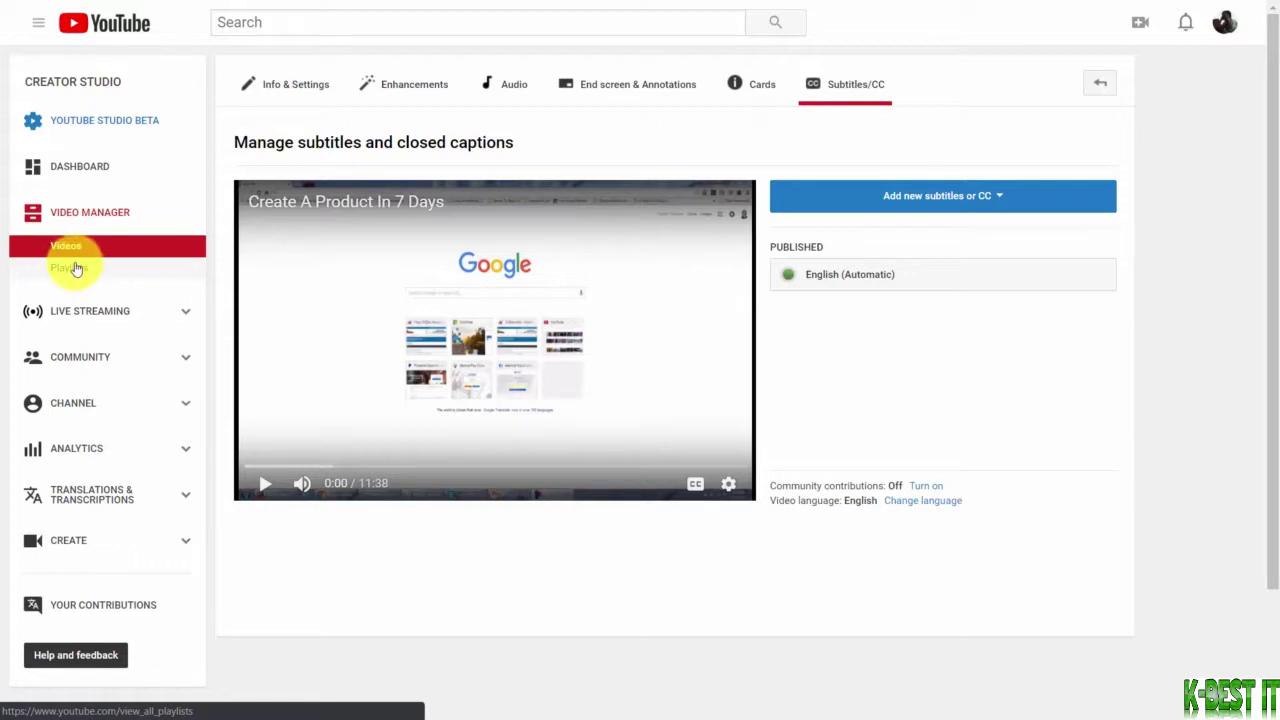
- Create a public playlist titled "Live Streams on Business Subjects" among the channel's playlists
{"action": "left_click", "coordinate": [76, 268]}
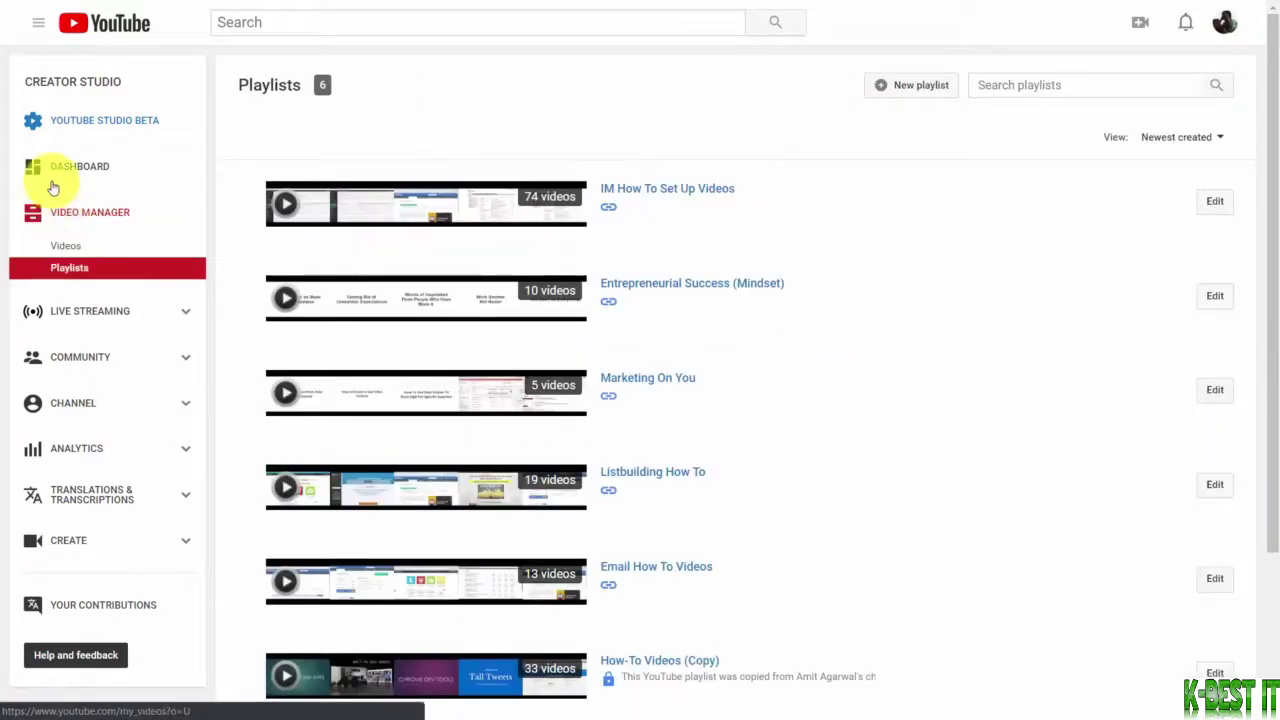
{"action": "left_click", "coordinate": [880, 92]}
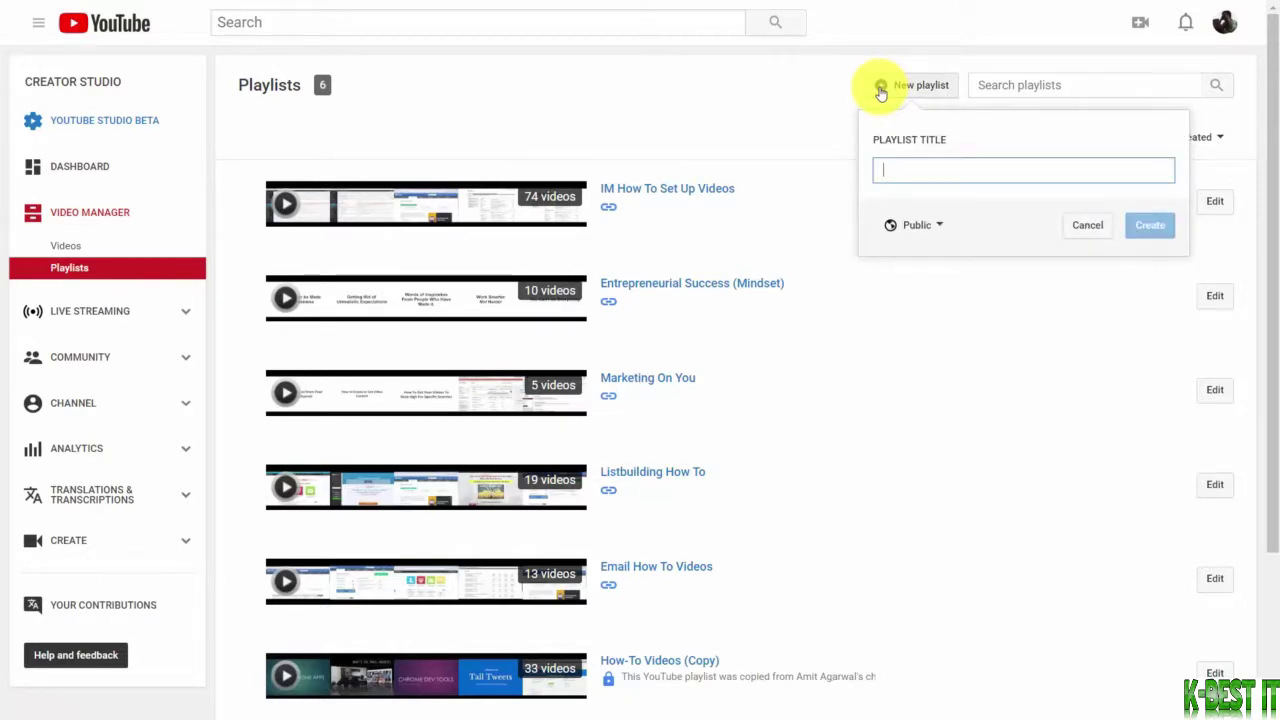
{"action": "type", "text": "Live Streams on Business Subjects"}
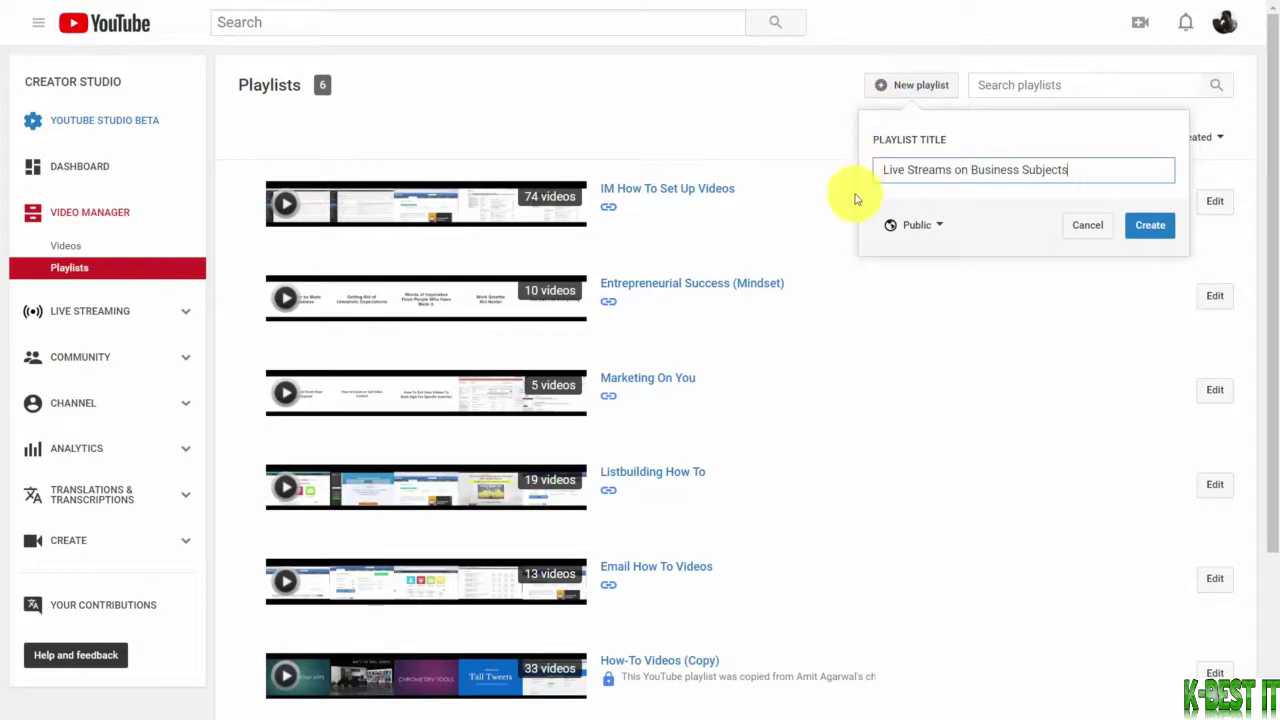
{"action": "left_click", "coordinate": [940, 226]}
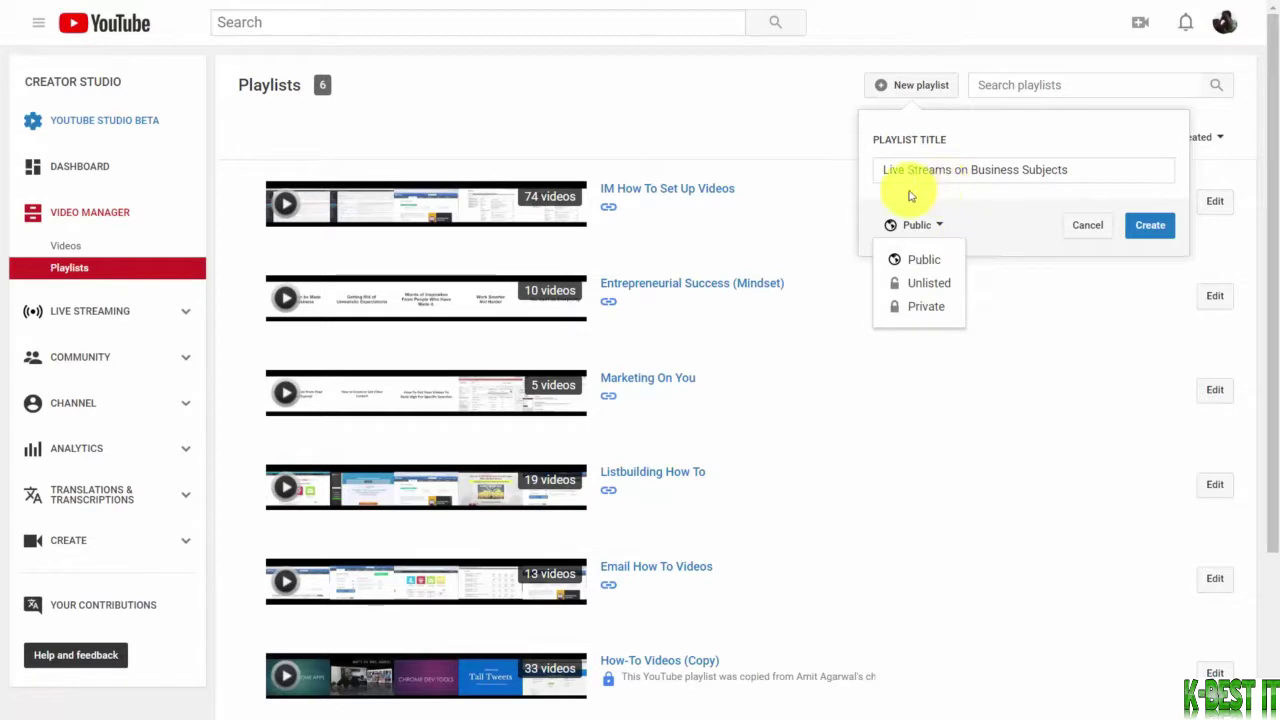
{"action": "left_click", "coordinate": [976, 203]}
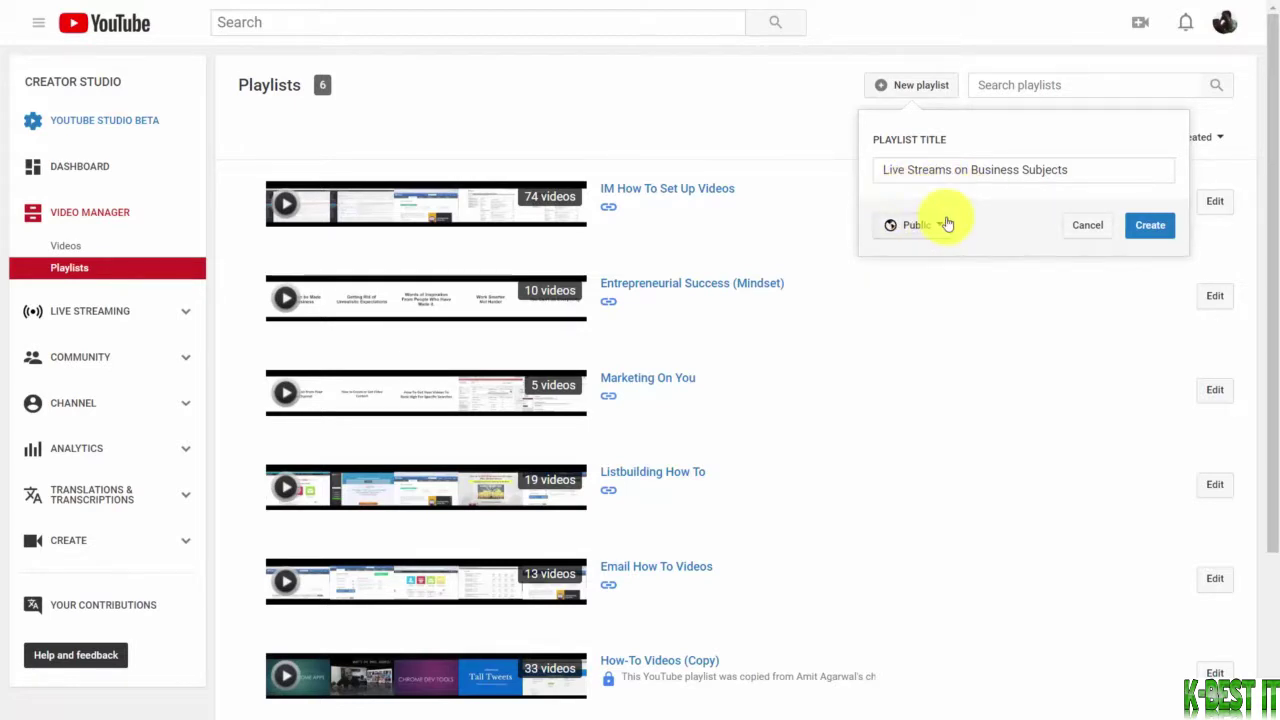
{"action": "left_click", "coordinate": [1152, 226]}
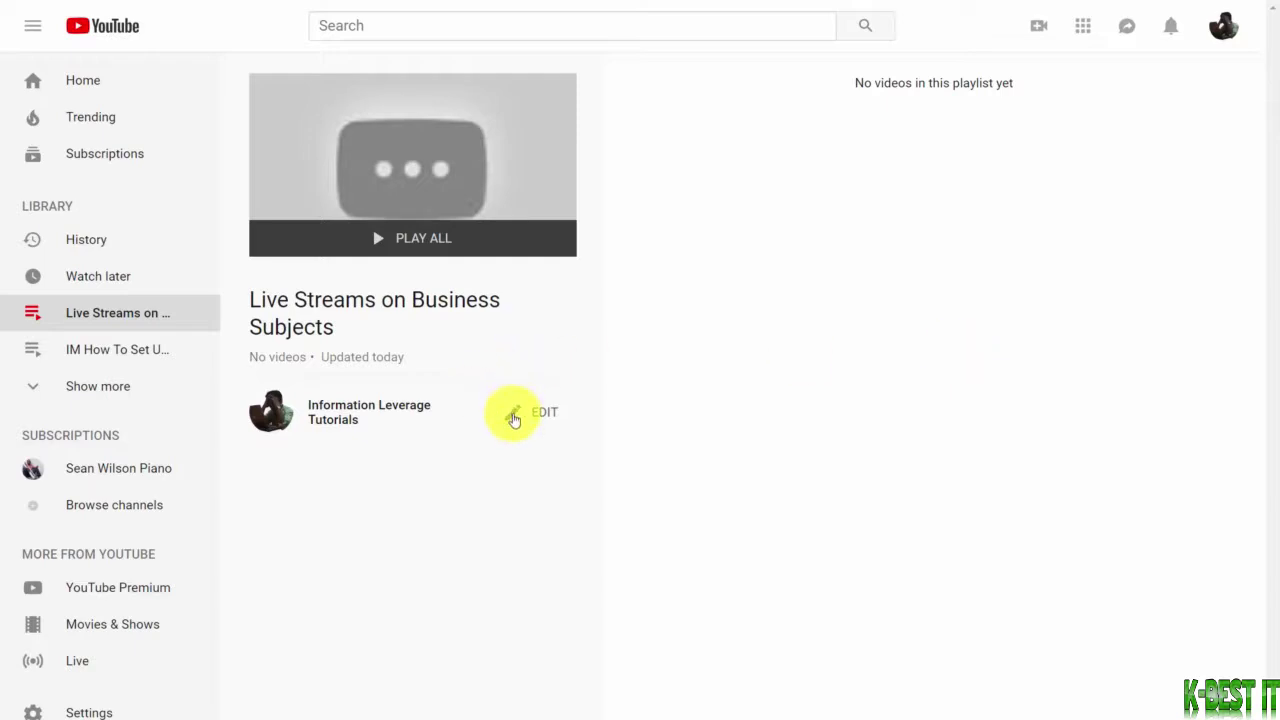
- Add the description "Live streams on Creating Videos" to the new playlist
{"action": "left_click", "coordinate": [512, 419]}
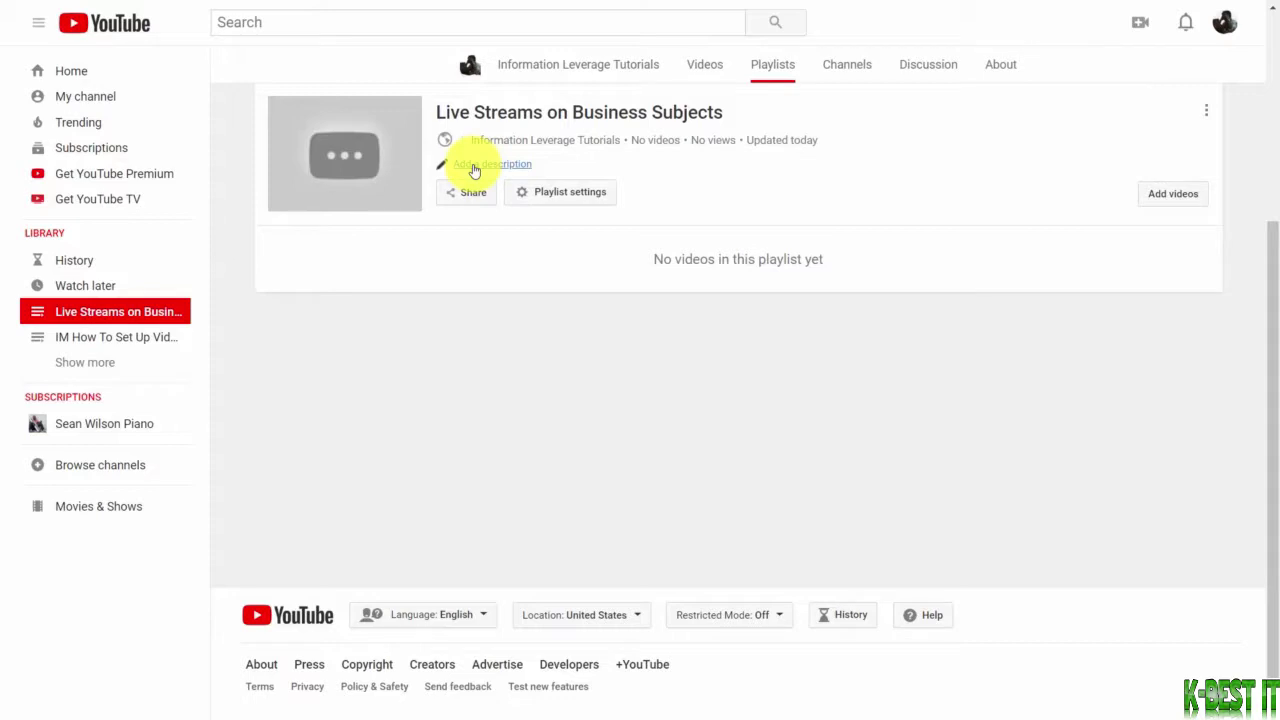
{"action": "left_click", "coordinate": [474, 166]}
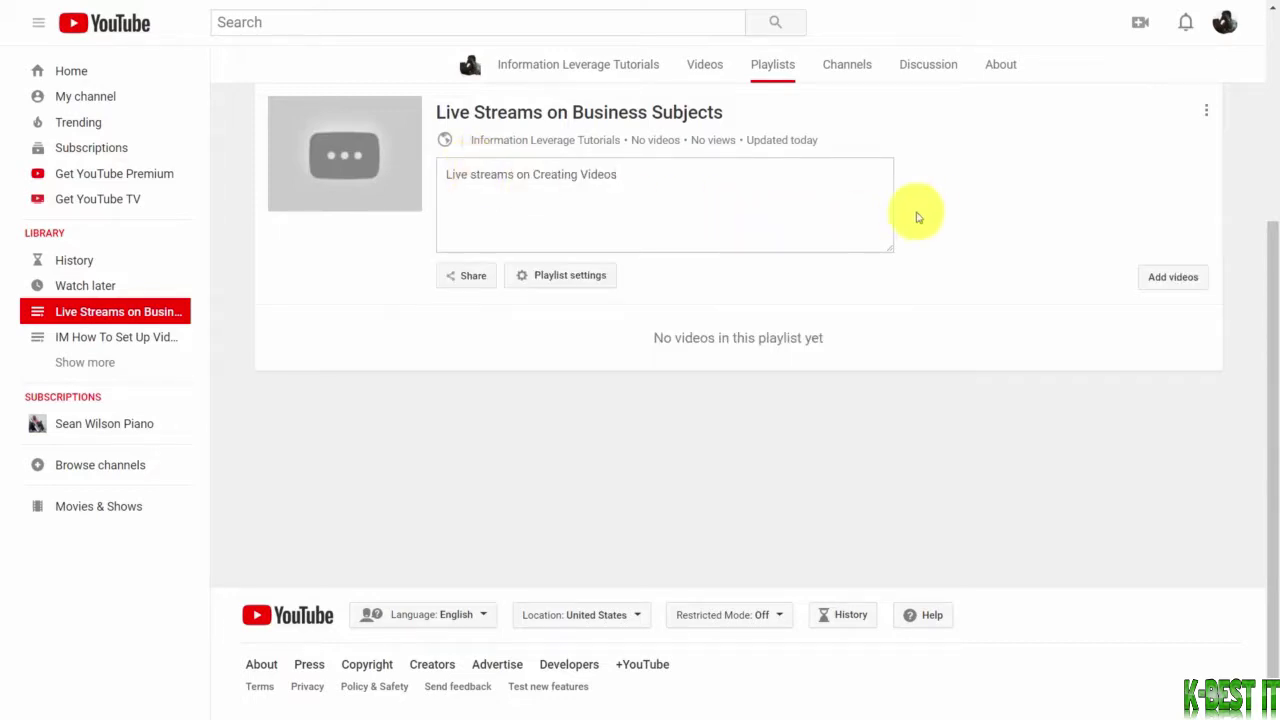
{"action": "left_click", "coordinate": [926, 210]}
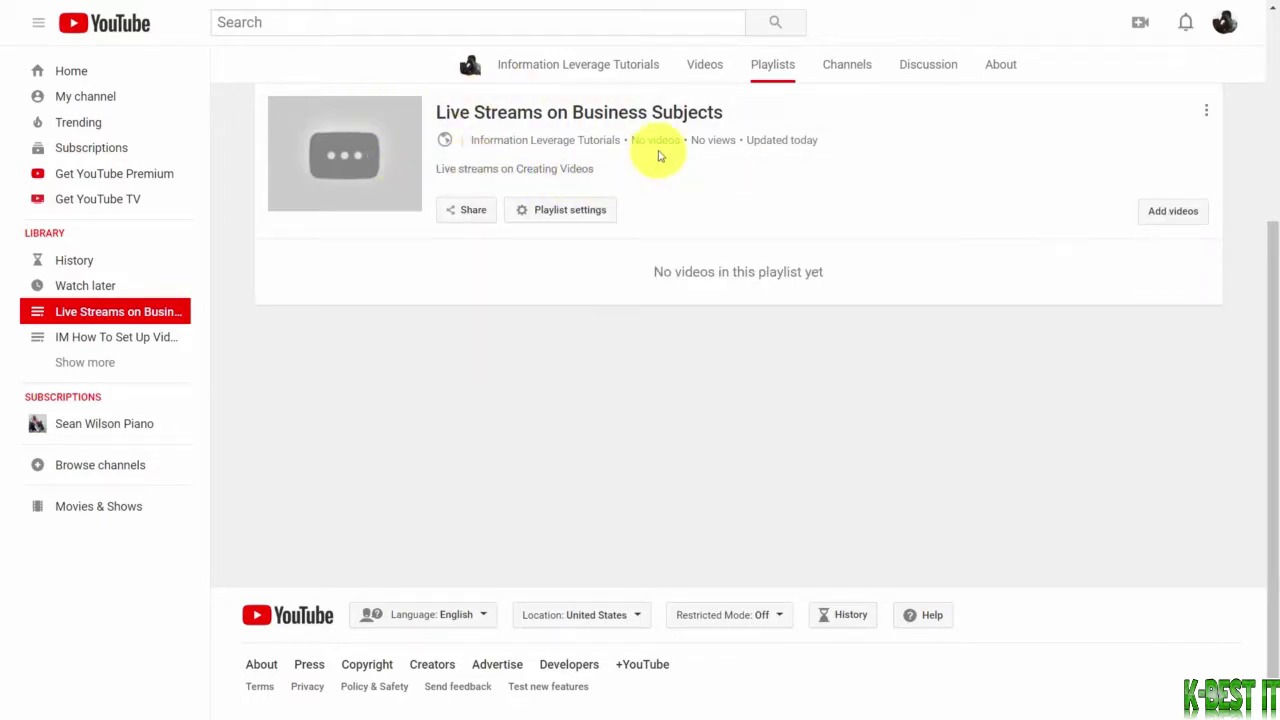
- Examine the playlist's basic settings, including the video ordering choices, official series option and embedding option
{"action": "left_click", "coordinate": [522, 211]}
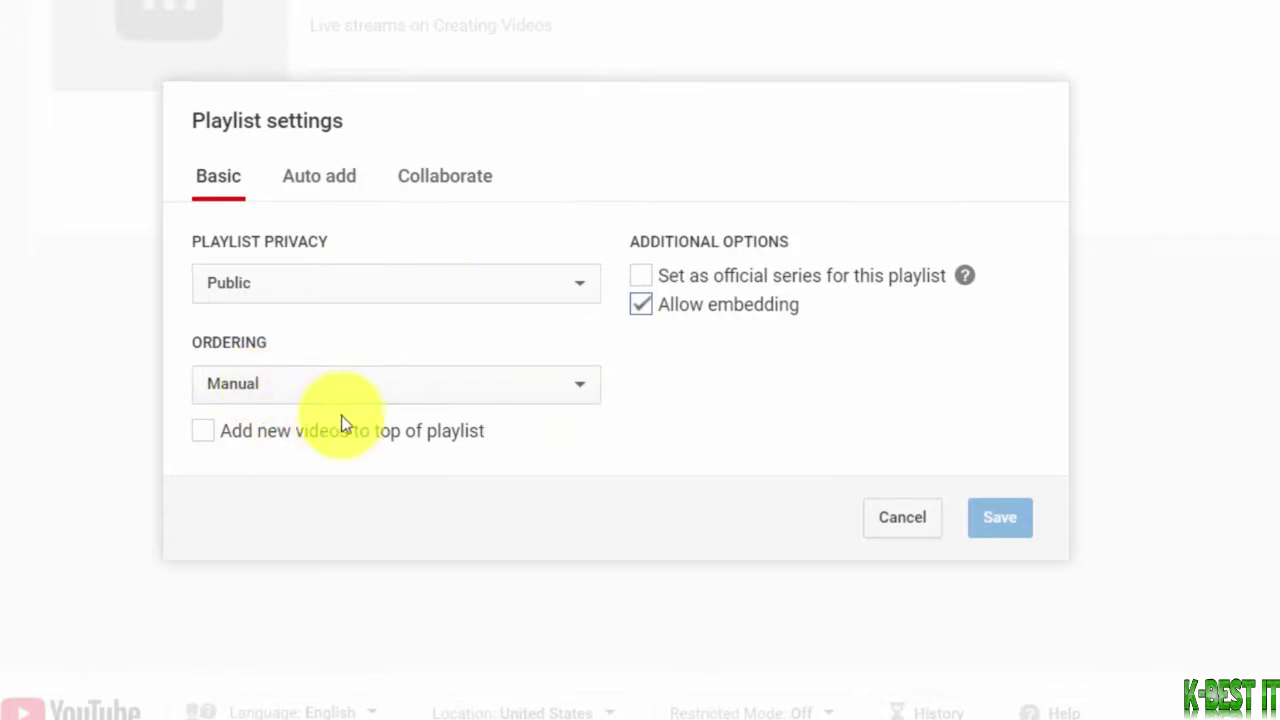
{"action": "left_click", "coordinate": [533, 388]}
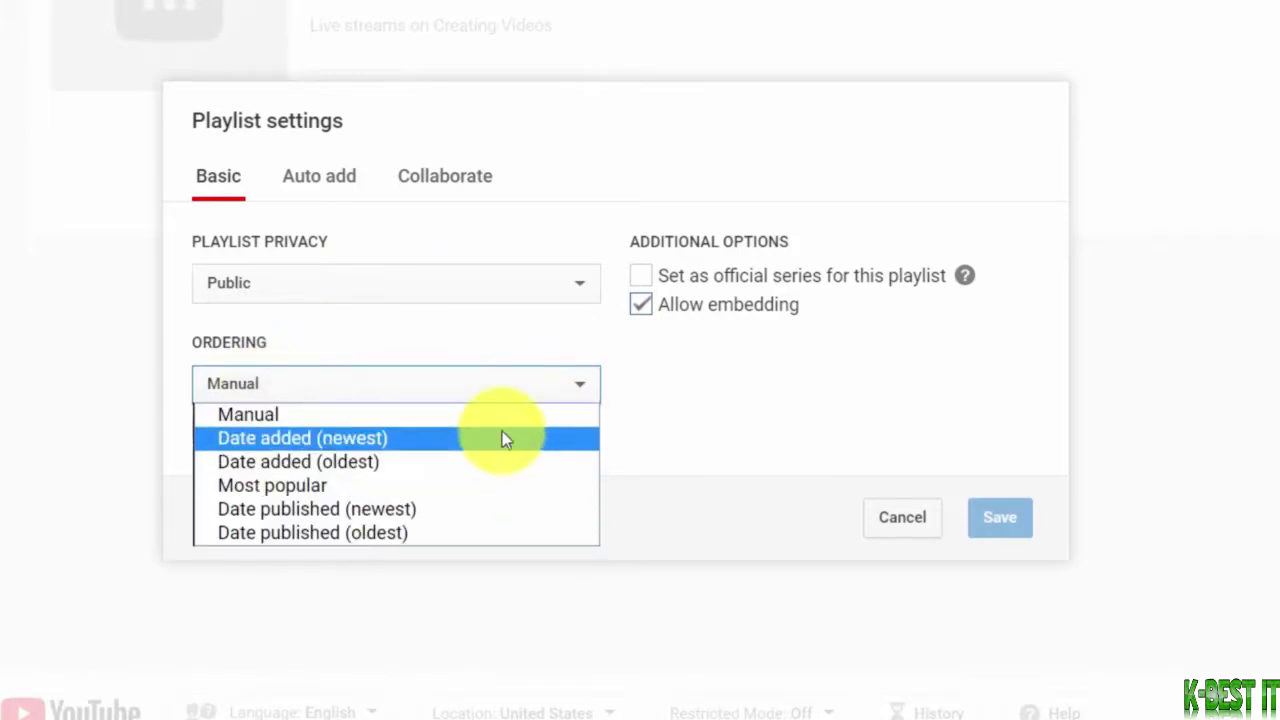
{"action": "left_click", "coordinate": [695, 404]}
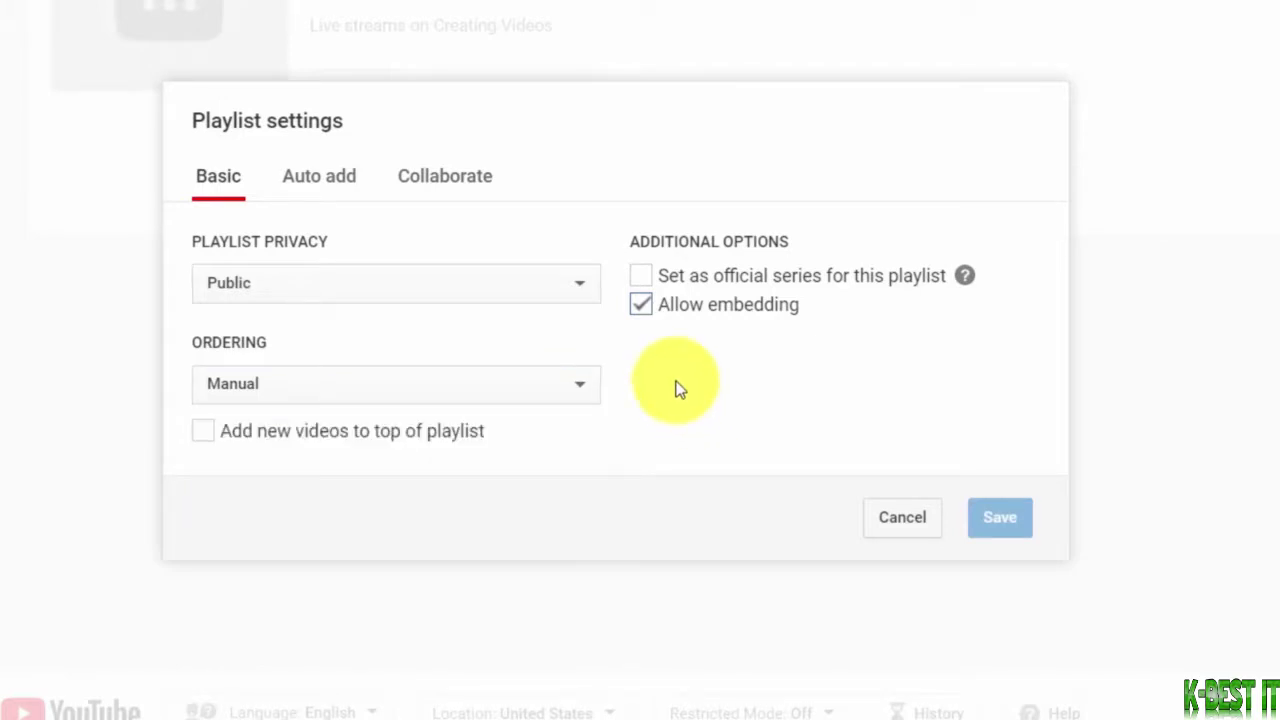
{"action": "left_click", "coordinate": [641, 303]}
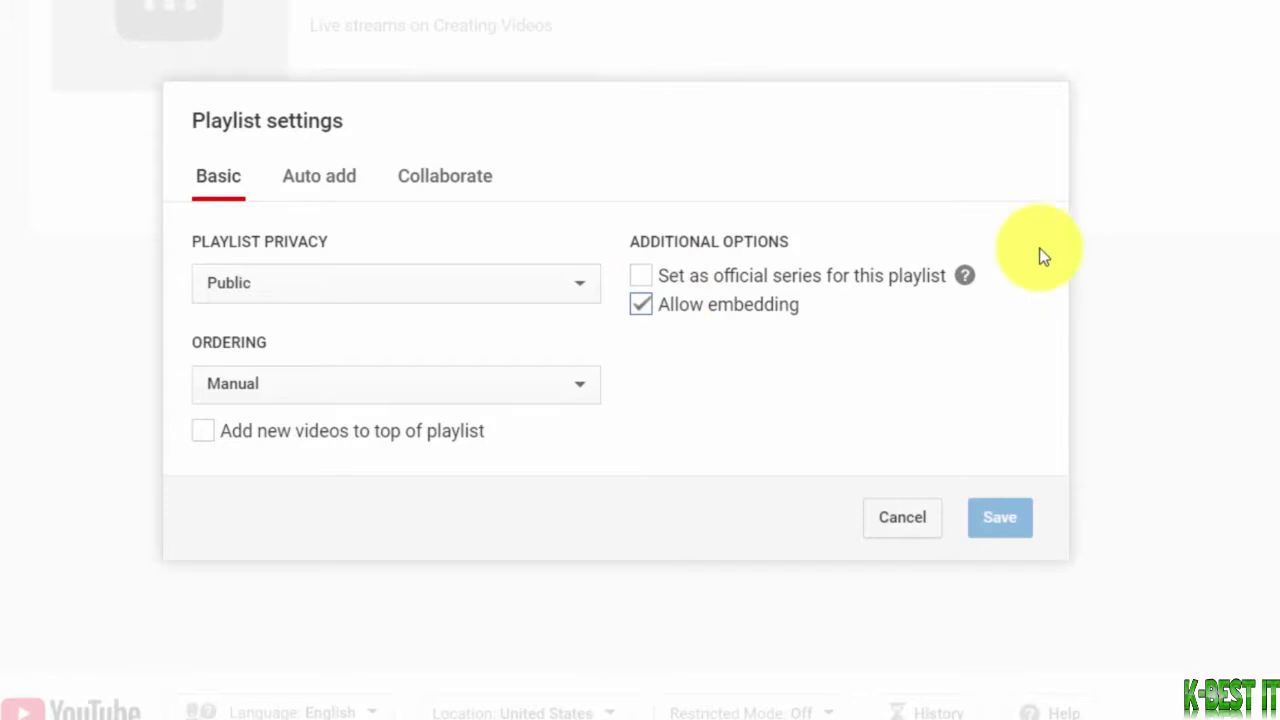
{"action": "mouse_move", "coordinate": [964, 276]}
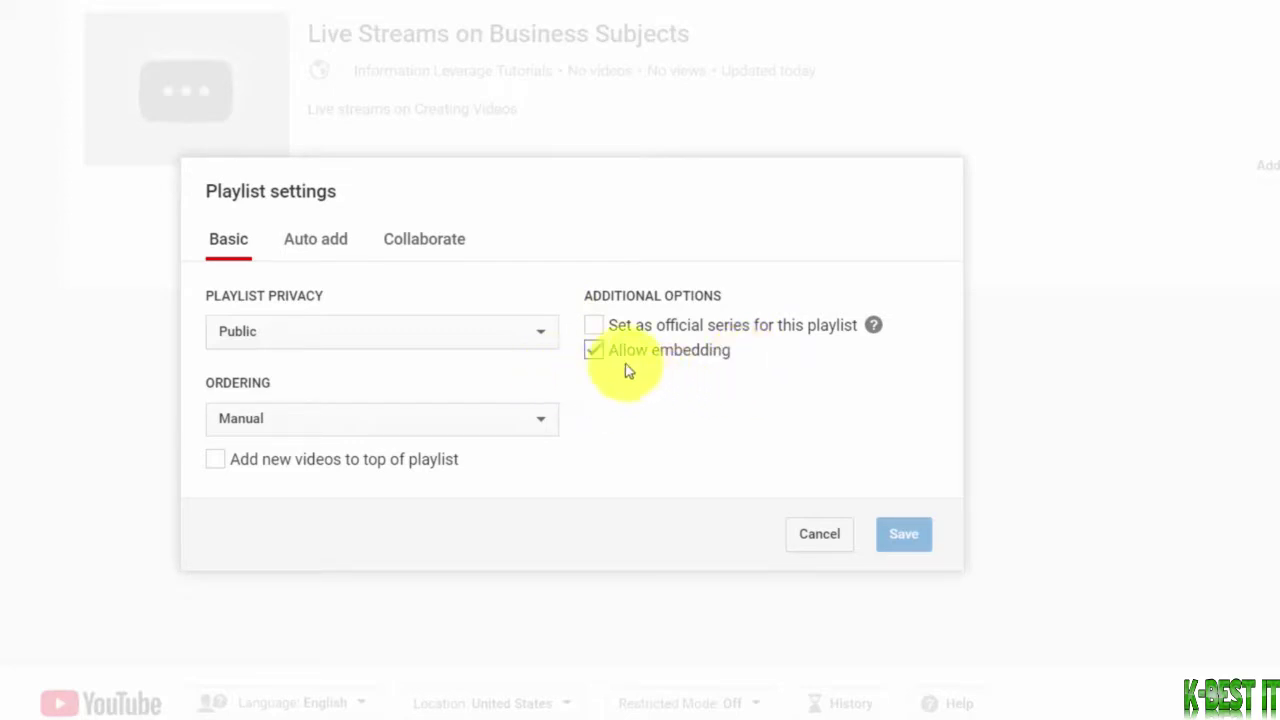
- Start an auto-add rule for the playlist and examine the available rule conditions
{"action": "left_click", "coordinate": [318, 240]}
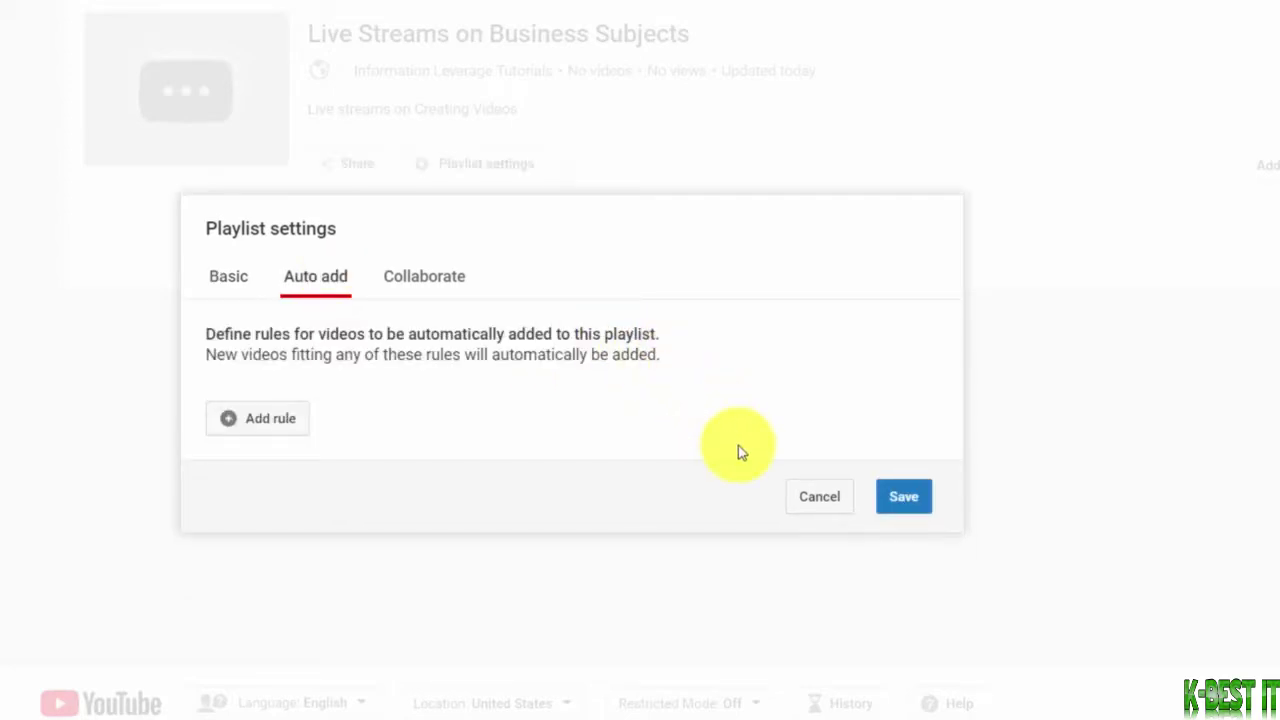
{"action": "left_click", "coordinate": [251, 423]}
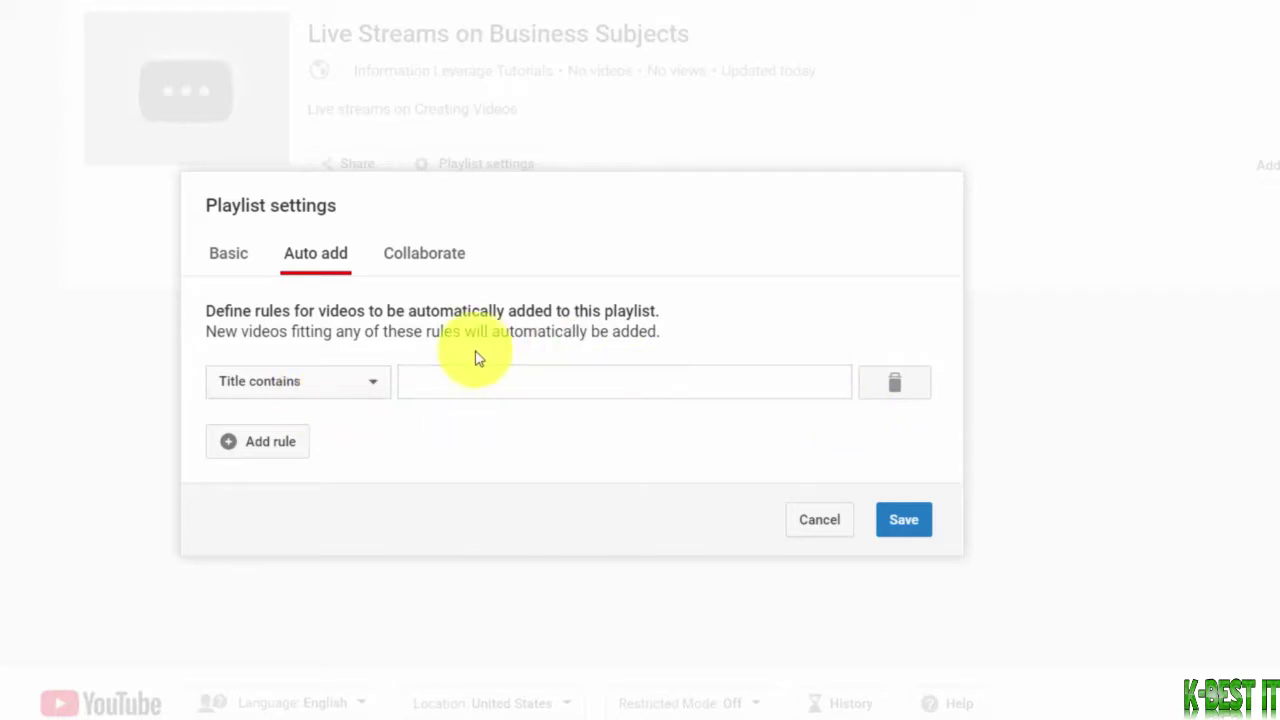
{"action": "left_click", "coordinate": [375, 381]}
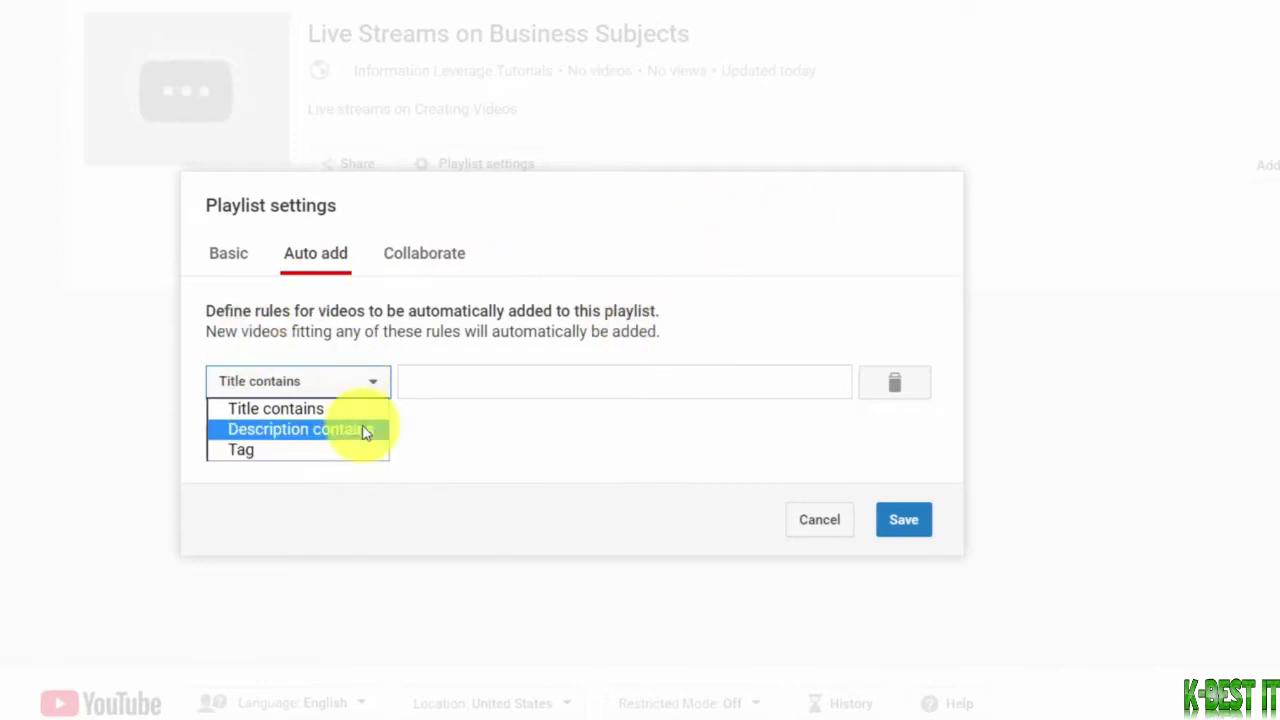
- Turn collaborator contributions on and back off for the playlist, and save the playlist settings
{"action": "left_click", "coordinate": [424, 253]}
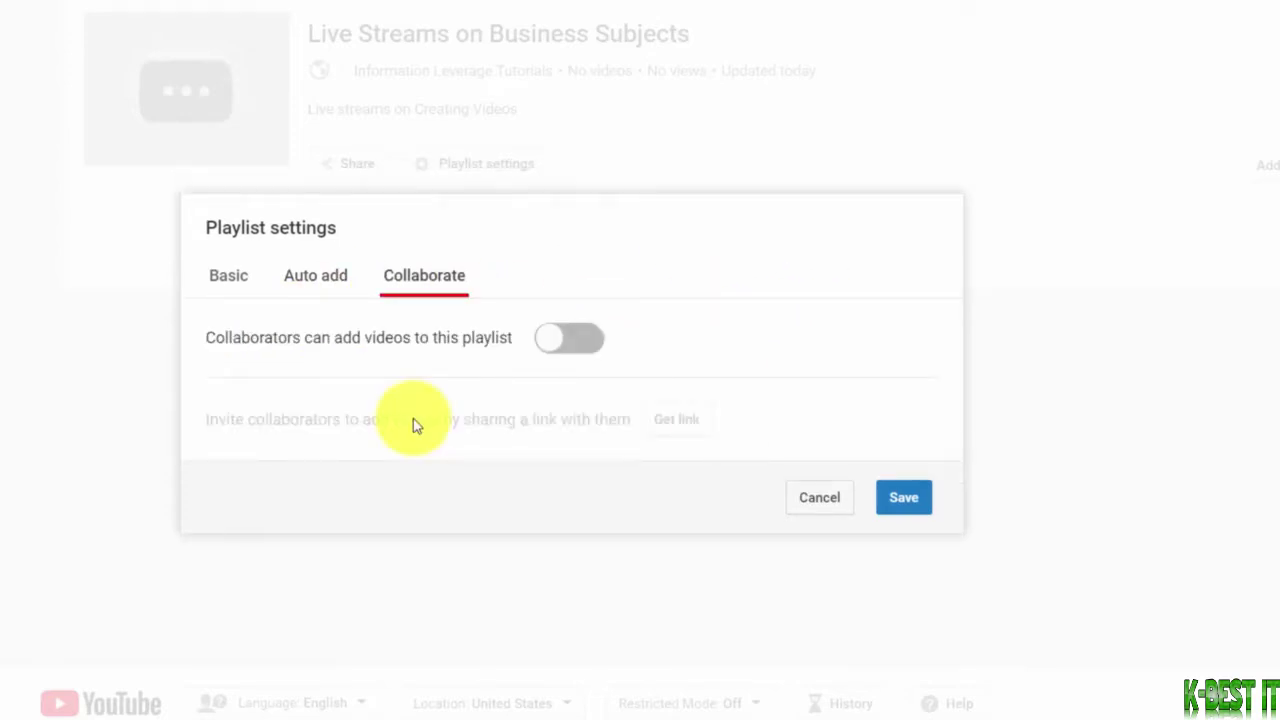
{"action": "left_click", "coordinate": [571, 339]}
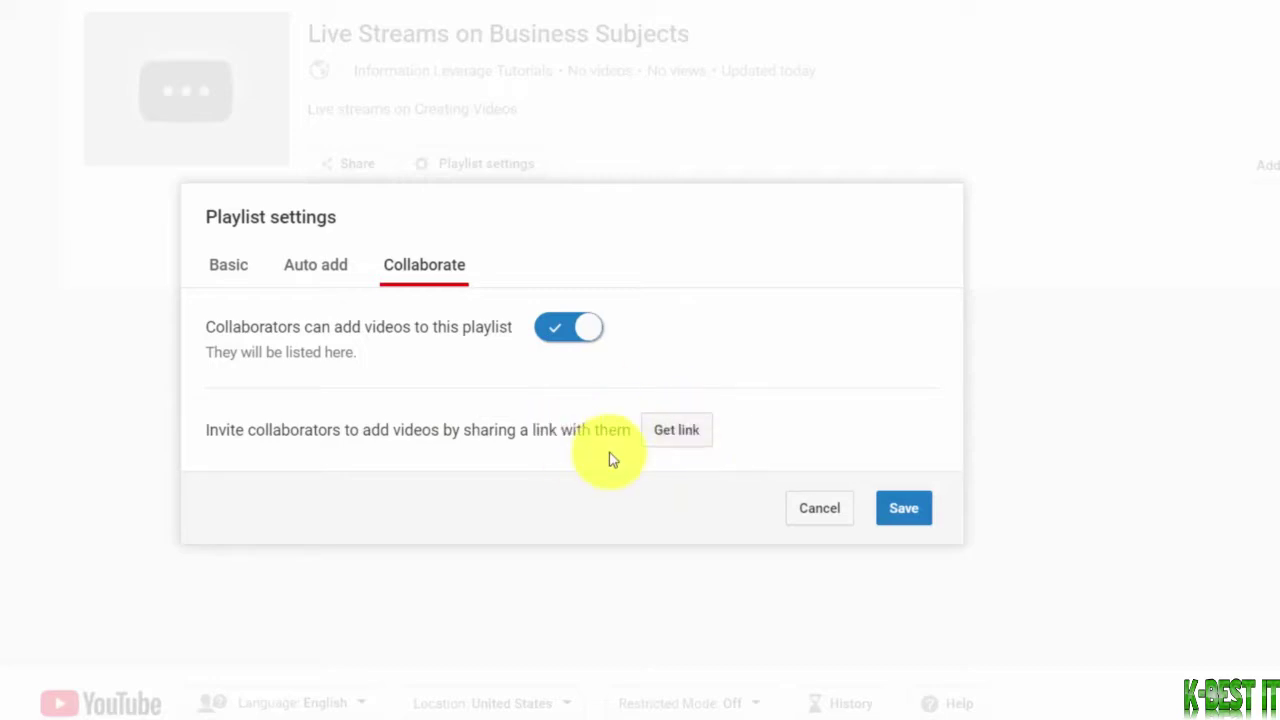
{"action": "left_click", "coordinate": [569, 327]}
{"action": "left_click", "coordinate": [900, 500]}
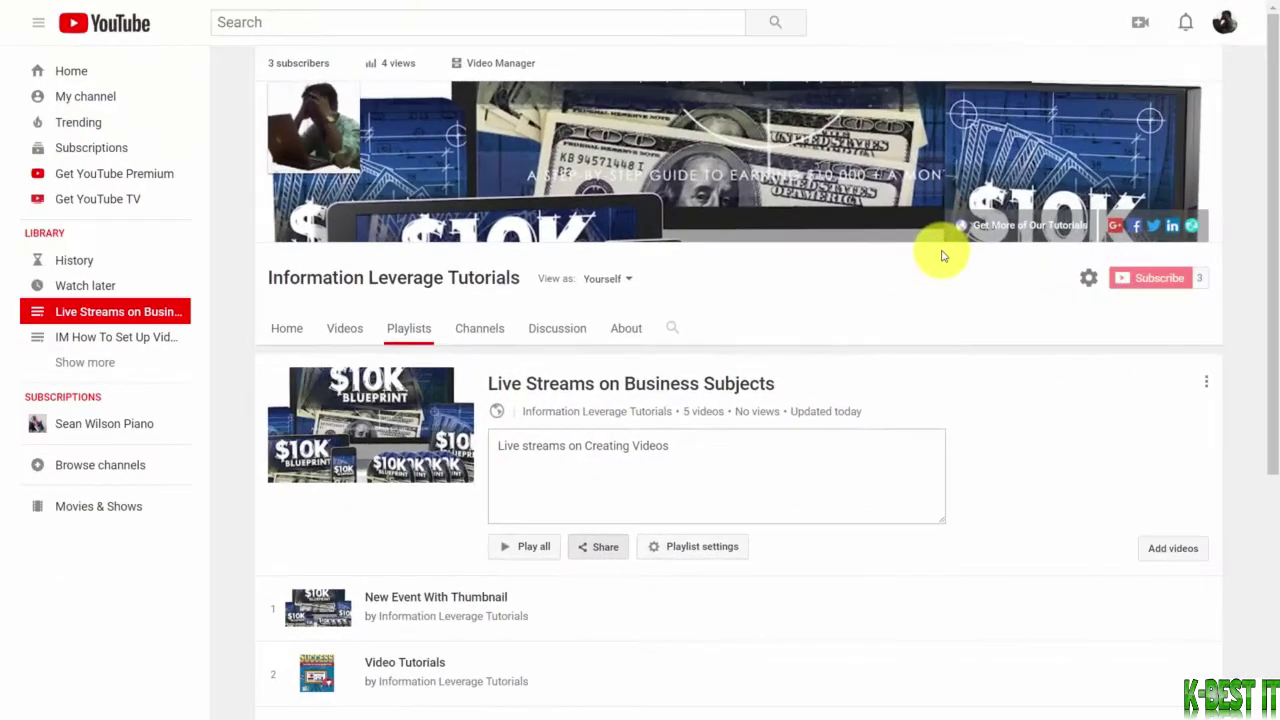
- Open the channel's home page, pause its featured video and look over the sections shown there
{"action": "left_click", "coordinate": [89, 97]}
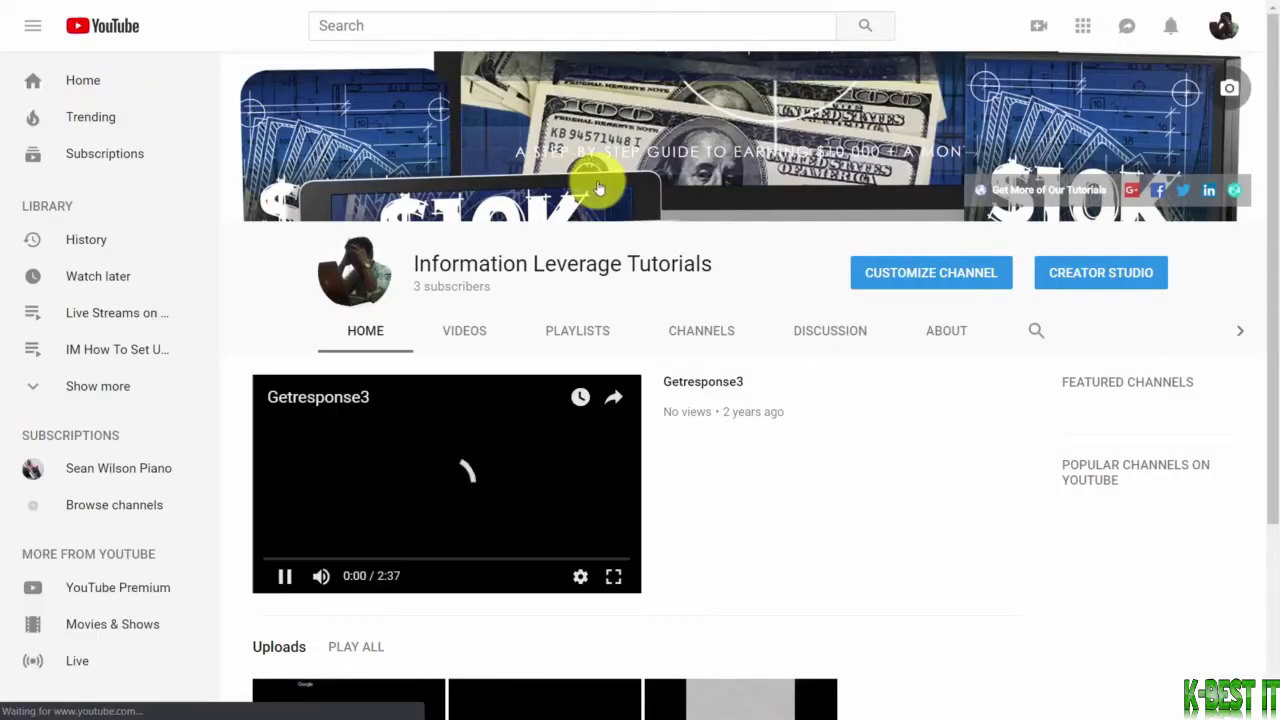
{"action": "left_click", "coordinate": [305, 575]}
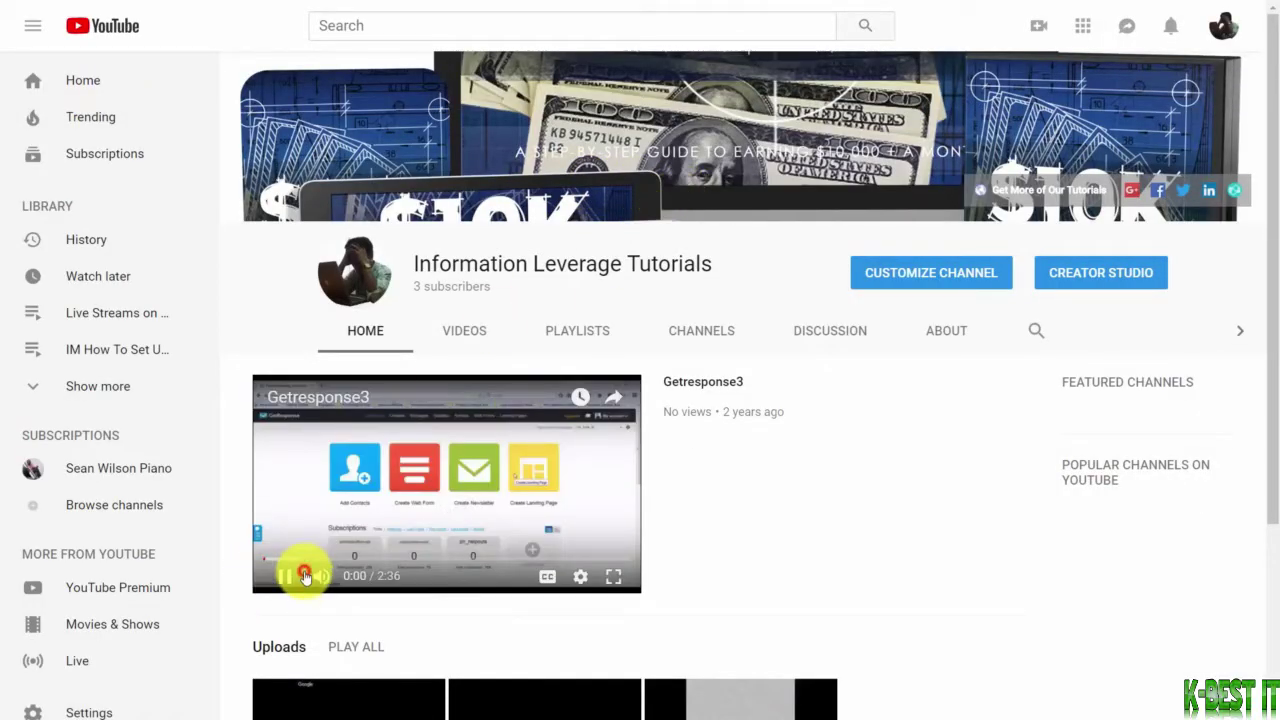
{"action": "scroll", "coordinate": [745, 355], "scroll_direction": "down", "scroll_amount": 3}
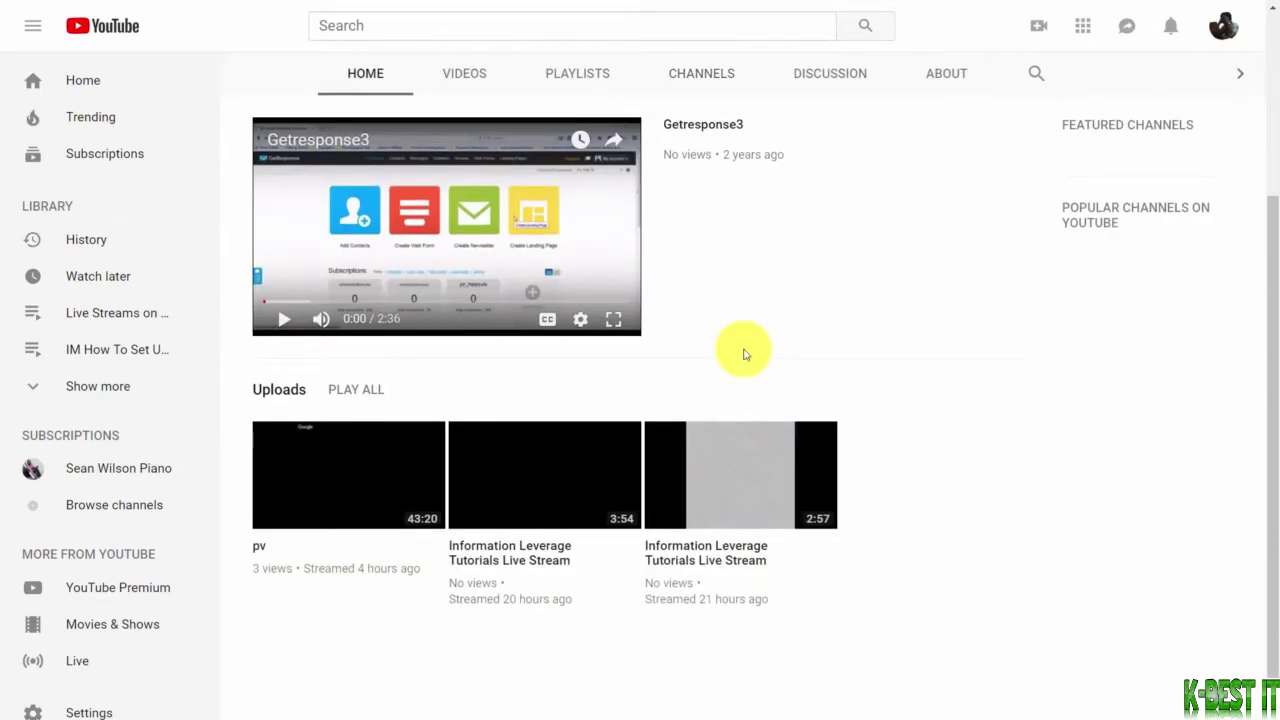
{"action": "scroll", "coordinate": [745, 355], "scroll_direction": "up", "scroll_amount": 3}
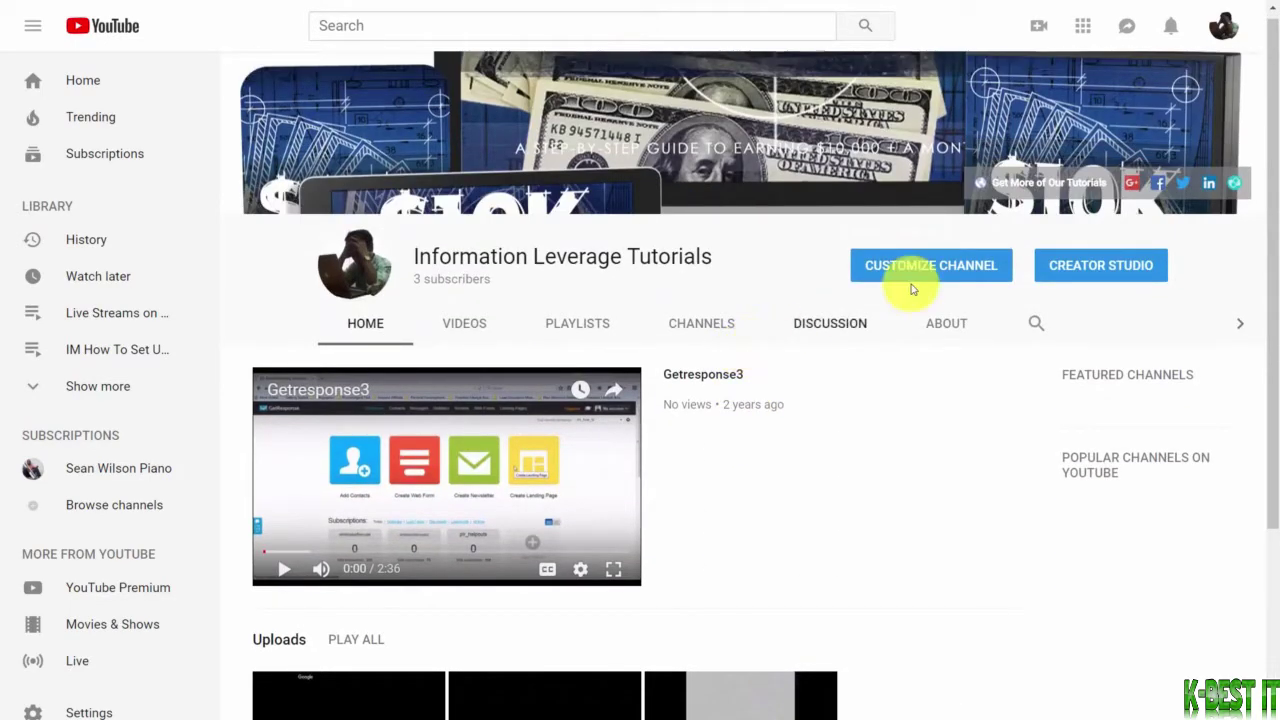
- Customize the channel with a new single-playlist section showing "Live Streams on Business Subjects" in a horizontal row
{"action": "left_click", "coordinate": [955, 266]}
{"action": "scroll", "coordinate": [766, 265], "scroll_direction": "down", "scroll_amount": 3}
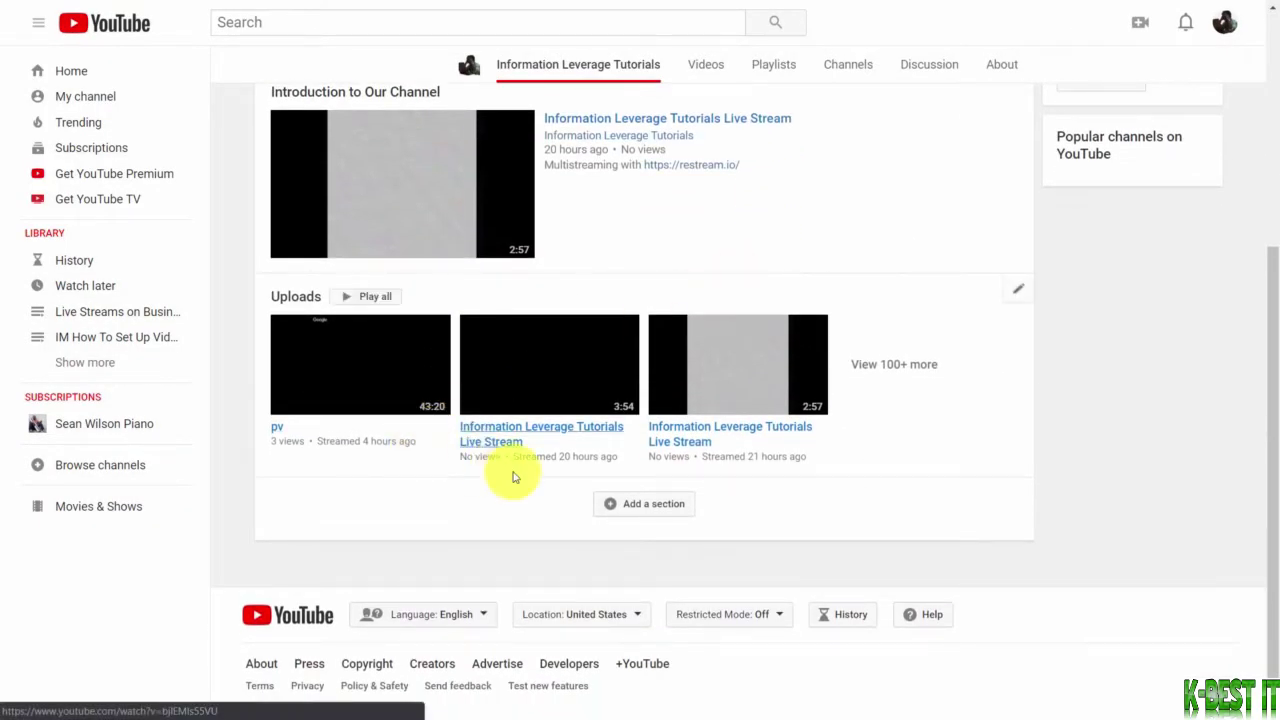
{"action": "left_click", "coordinate": [609, 505]}
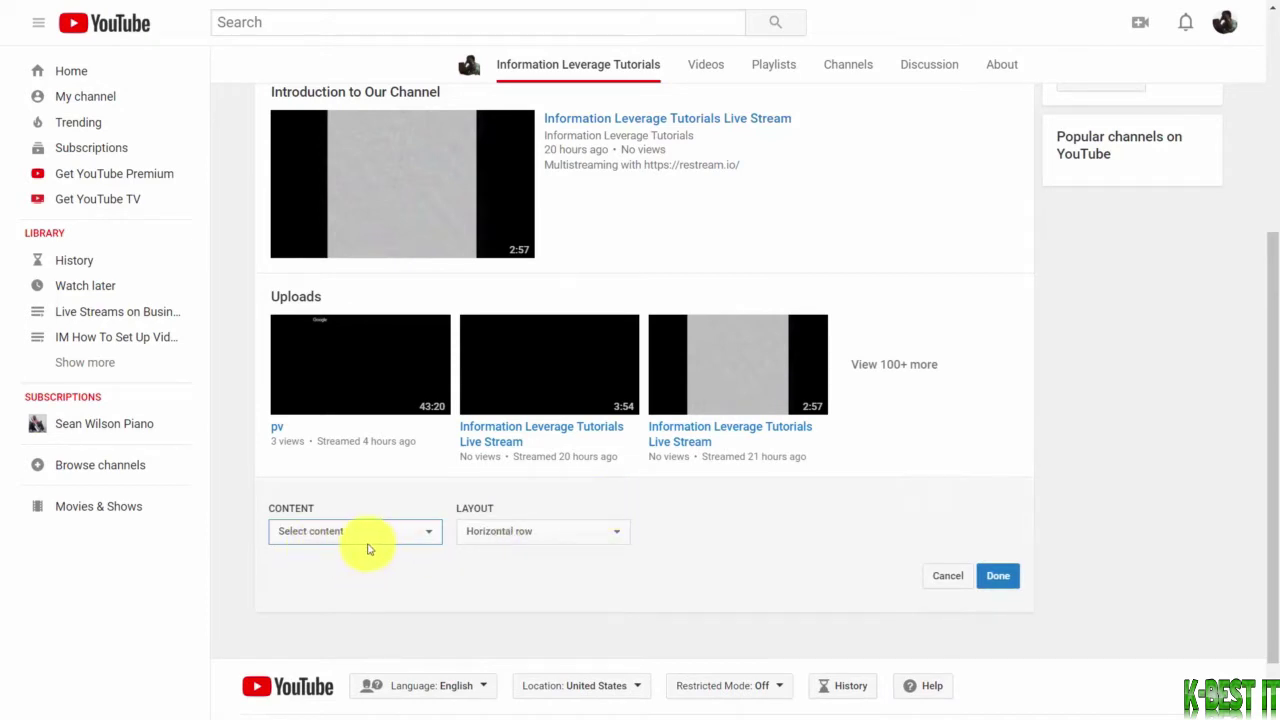
{"action": "left_click", "coordinate": [427, 538]}
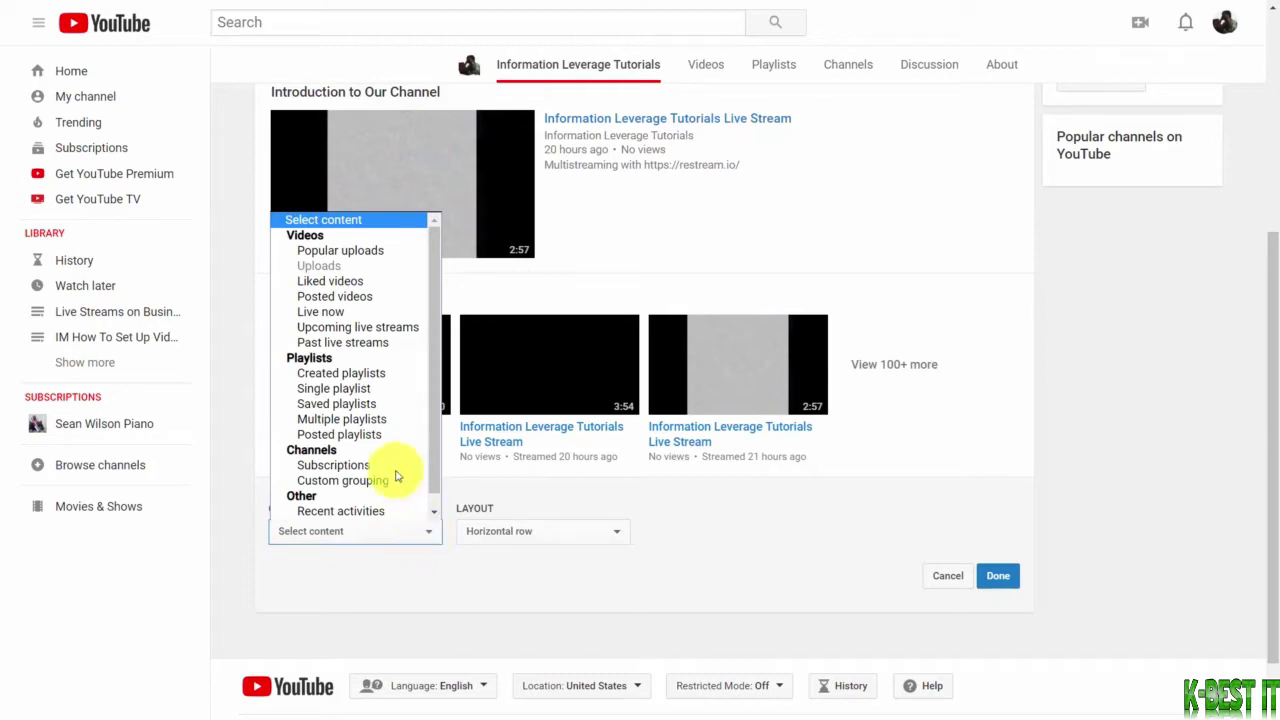
{"action": "left_click", "coordinate": [390, 389]}
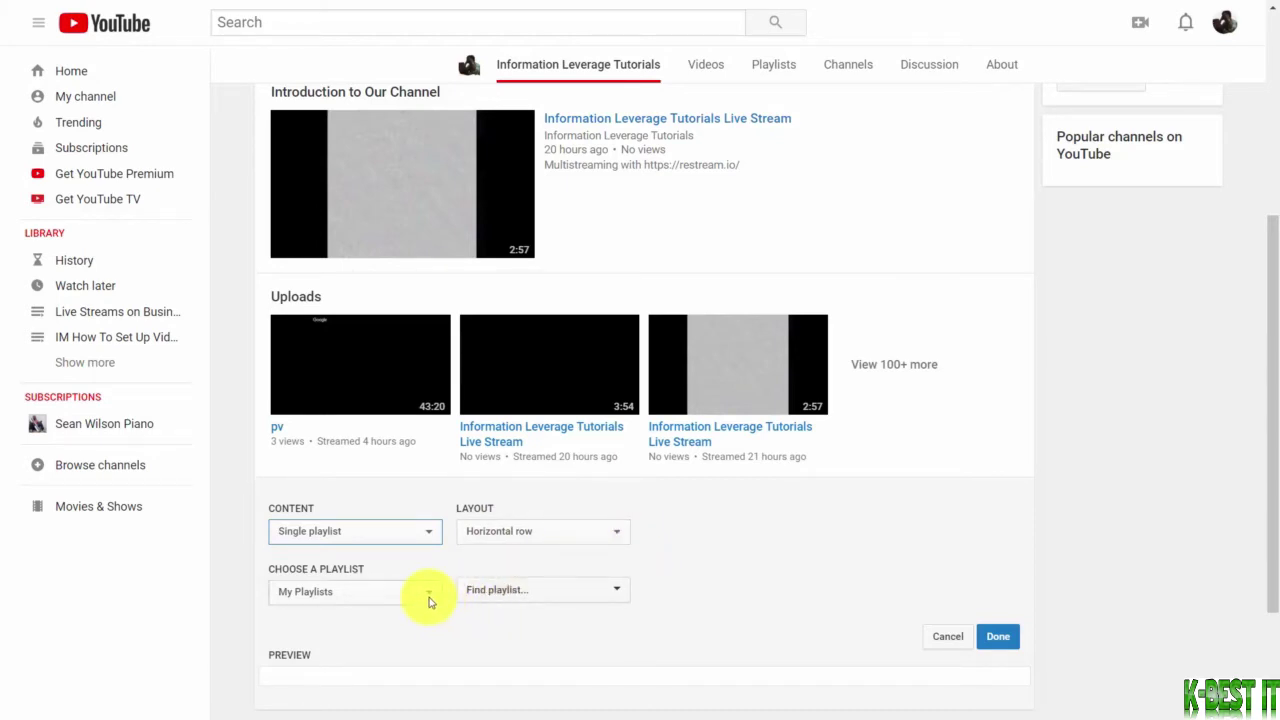
{"action": "scroll", "coordinate": [720, 505], "scroll_direction": "down", "scroll_amount": 2}
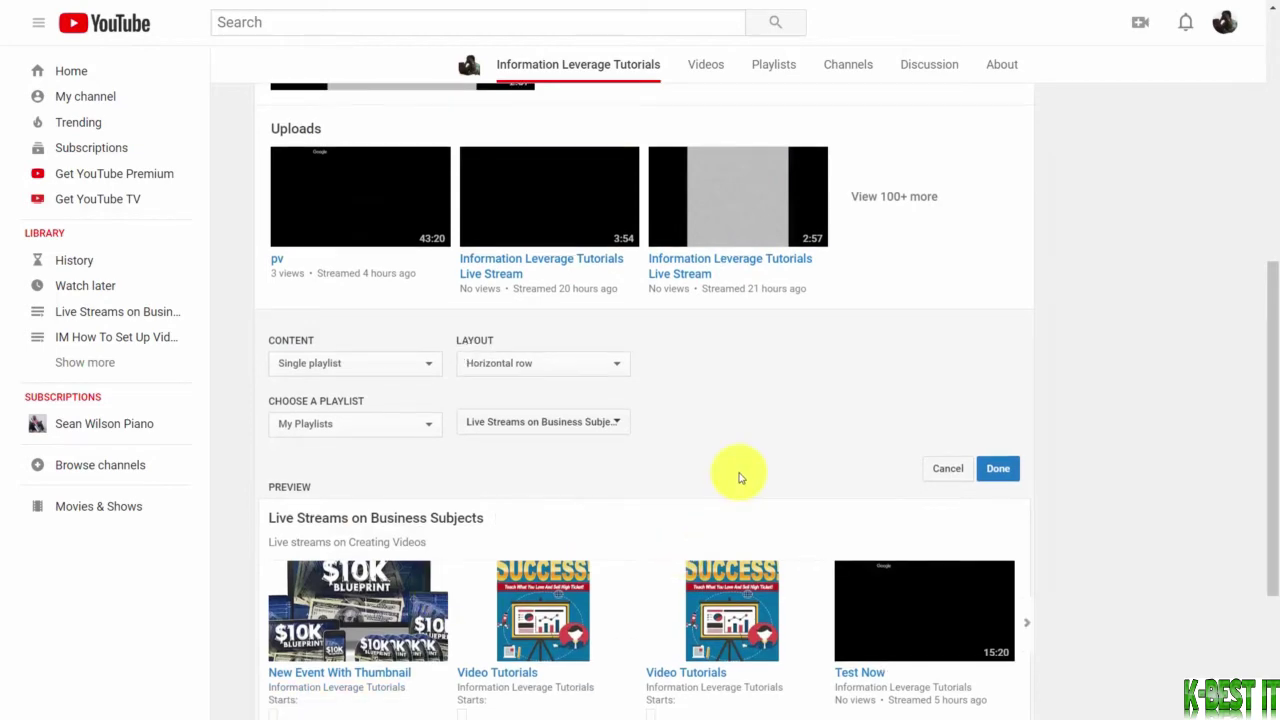
{"action": "scroll", "coordinate": [740, 478], "scroll_direction": "down", "scroll_amount": 1}
{"action": "left_click", "coordinate": [992, 400]}
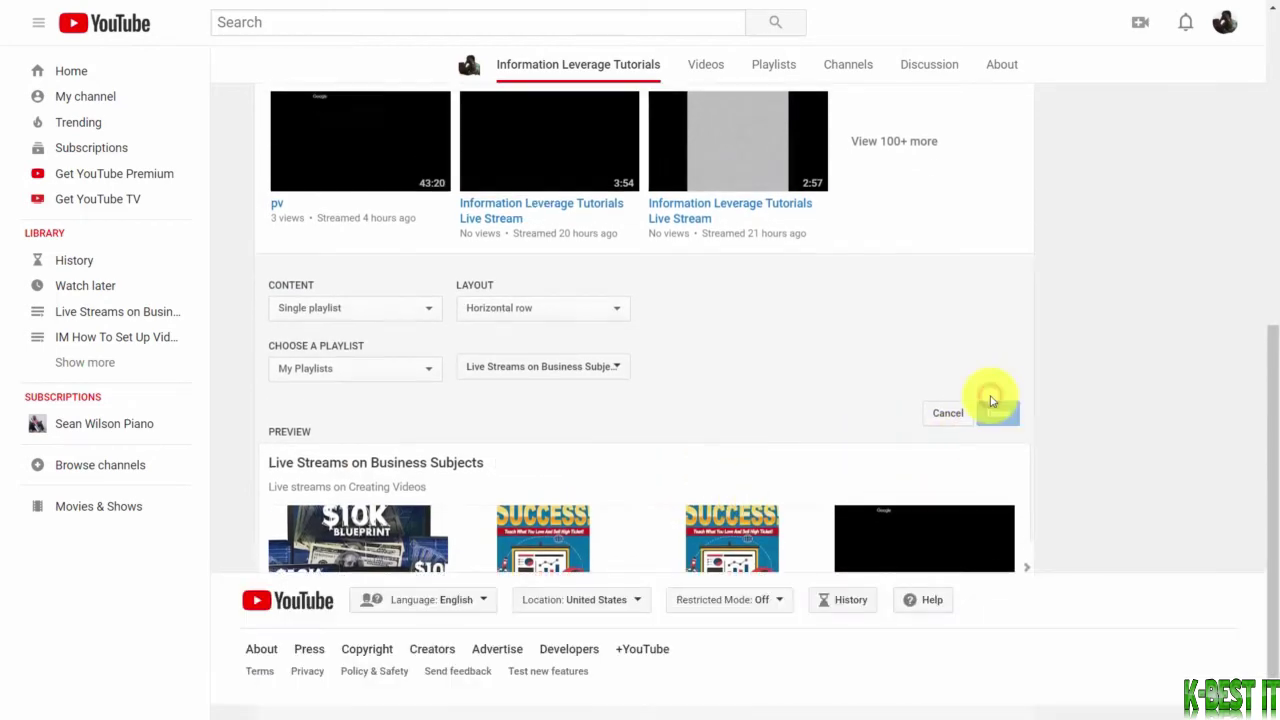
{"action": "scroll", "coordinate": [783, 443], "scroll_direction": "up", "scroll_amount": 2}
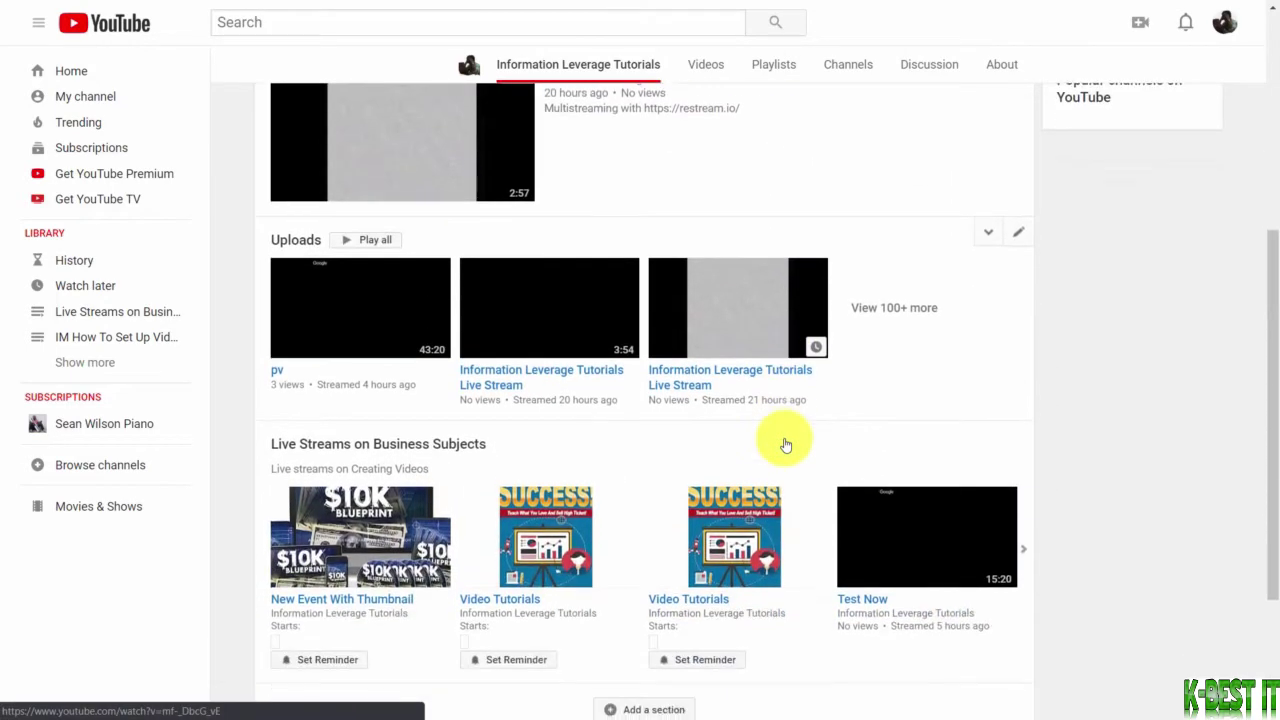
{"action": "scroll", "coordinate": [786, 444], "scroll_direction": "down", "scroll_amount": 2}
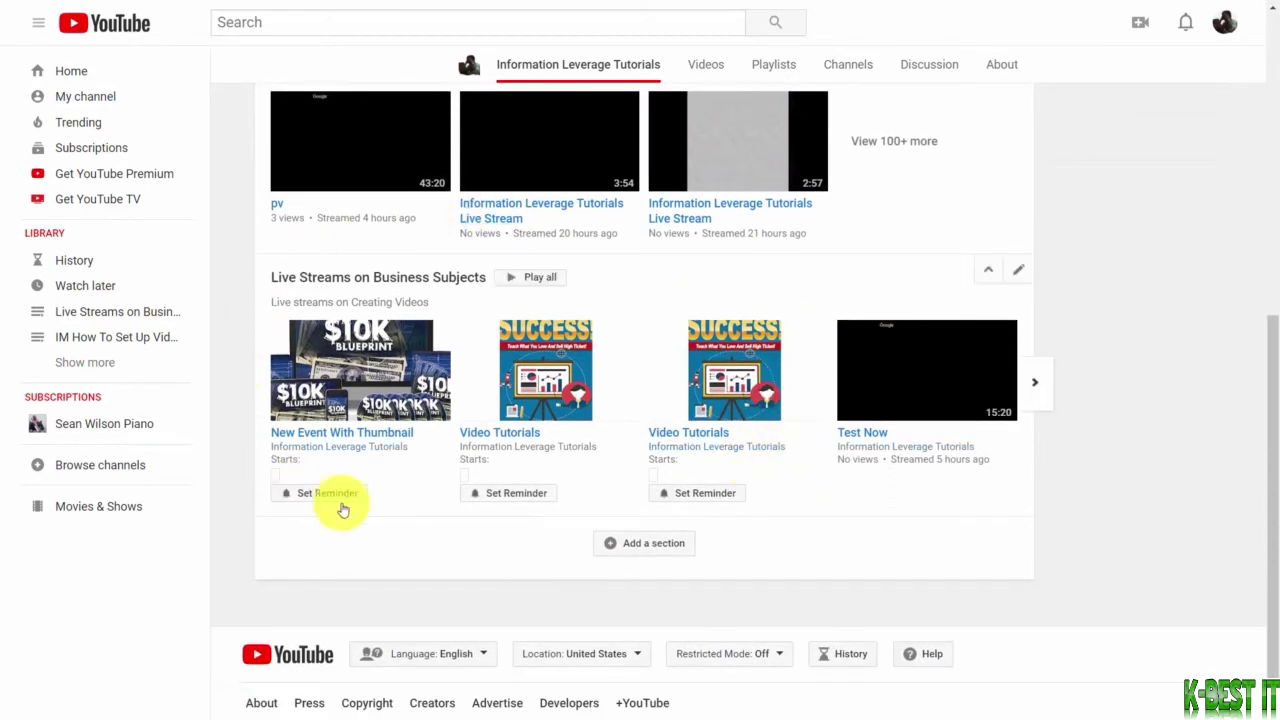